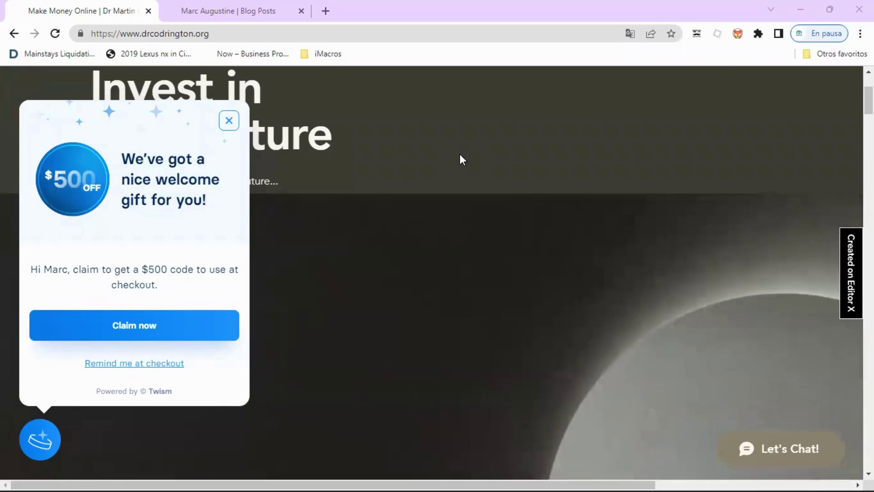
Show the profile's Blog Posts page and close the $500 welcome-gift popup over it.
{"action": "left_click", "coordinate": [219, 11]}
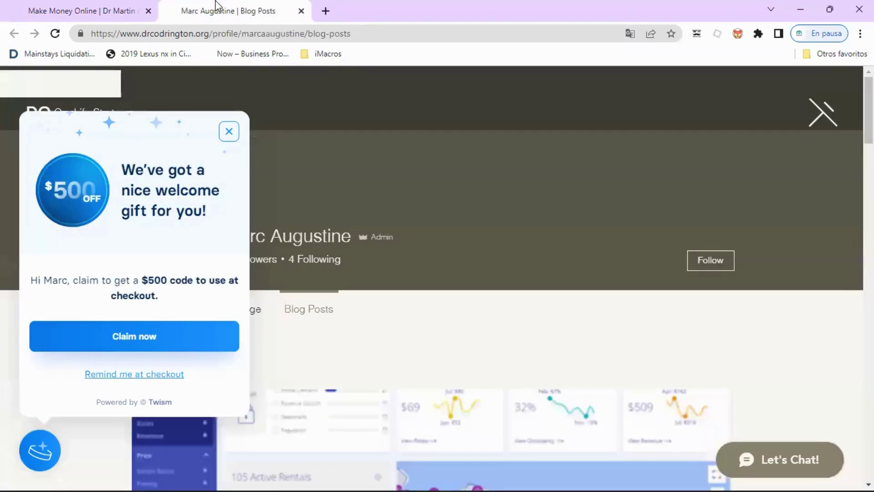
{"action": "left_click", "coordinate": [229, 131]}
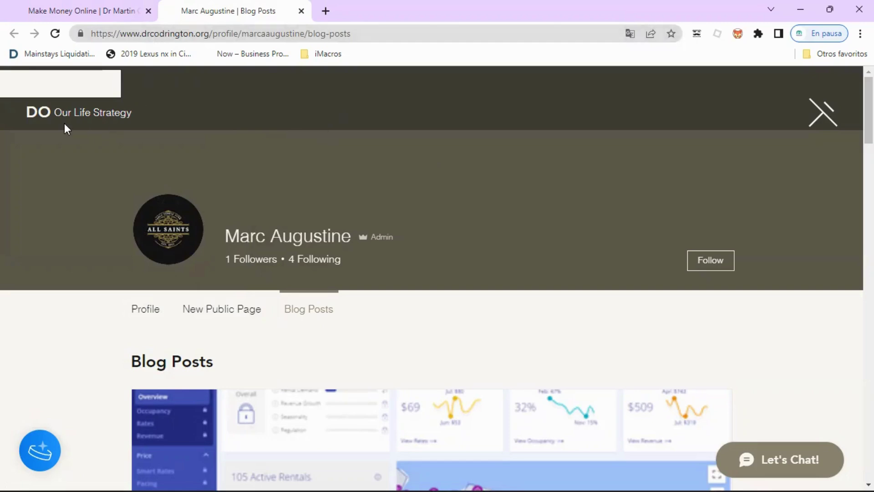
{"action": "scroll", "coordinate": [493, 200], "scroll_direction": "down", "scroll_amount": 2}
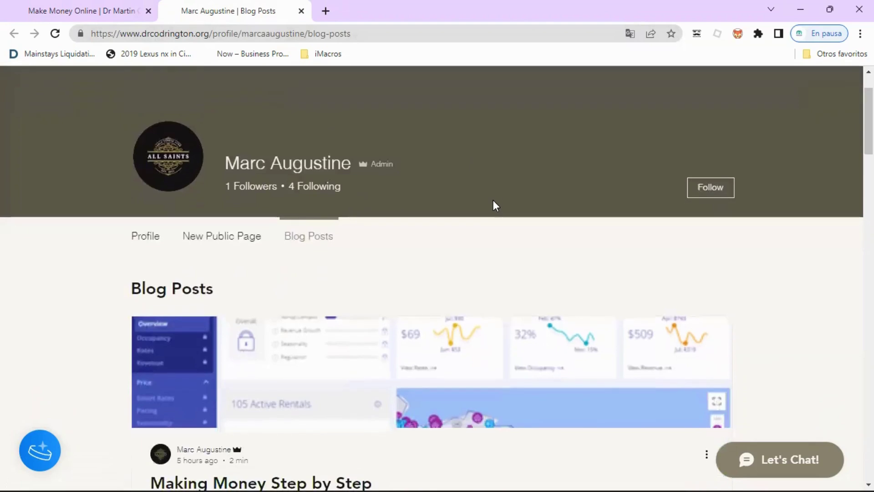
{"action": "scroll", "coordinate": [493, 200], "scroll_direction": "down", "scroll_amount": 3}
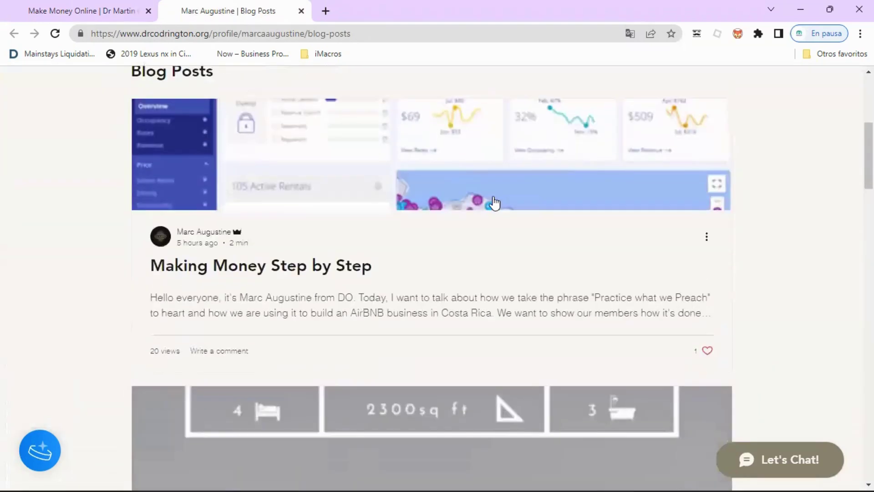
{"action": "scroll", "coordinate": [493, 200], "scroll_direction": "down", "scroll_amount": 5}
{"action": "scroll", "coordinate": [493, 200], "scroll_direction": "down", "scroll_amount": 3}
{"action": "scroll", "coordinate": [493, 201], "scroll_direction": "down", "scroll_amount": 2}
{"action": "scroll", "coordinate": [493, 200], "scroll_direction": "down", "scroll_amount": 4}
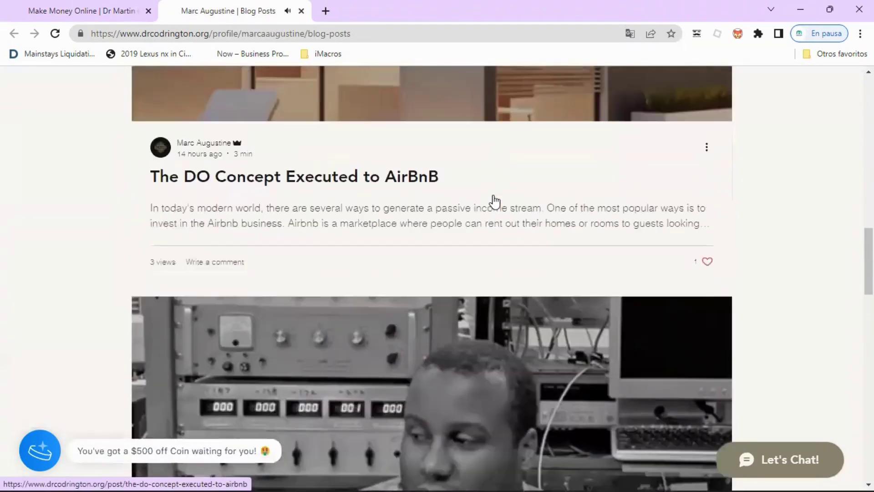
{"action": "scroll", "coordinate": [494, 201], "scroll_direction": "down", "scroll_amount": 5}
{"action": "scroll", "coordinate": [495, 198], "scroll_direction": "down", "scroll_amount": 3}
{"action": "scroll", "coordinate": [494, 198], "scroll_direction": "down", "scroll_amount": 2}
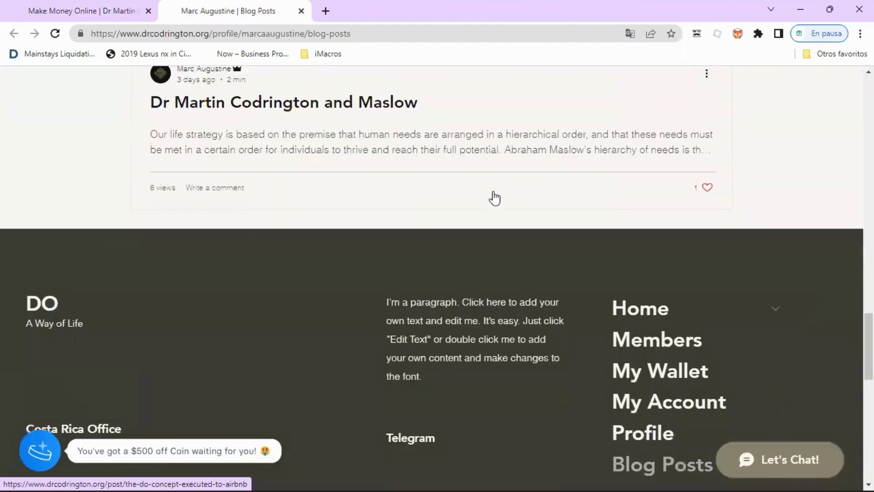
{"action": "scroll", "coordinate": [403, 147], "scroll_direction": "up", "scroll_amount": 2}
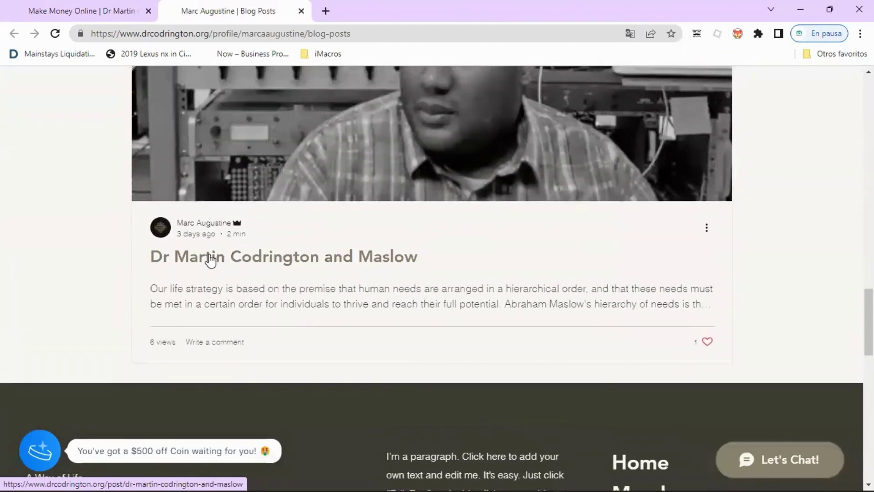
{"action": "scroll", "coordinate": [442, 254], "scroll_direction": "up", "scroll_amount": 5}
{"action": "scroll", "coordinate": [442, 254], "scroll_direction": "up", "scroll_amount": 3}
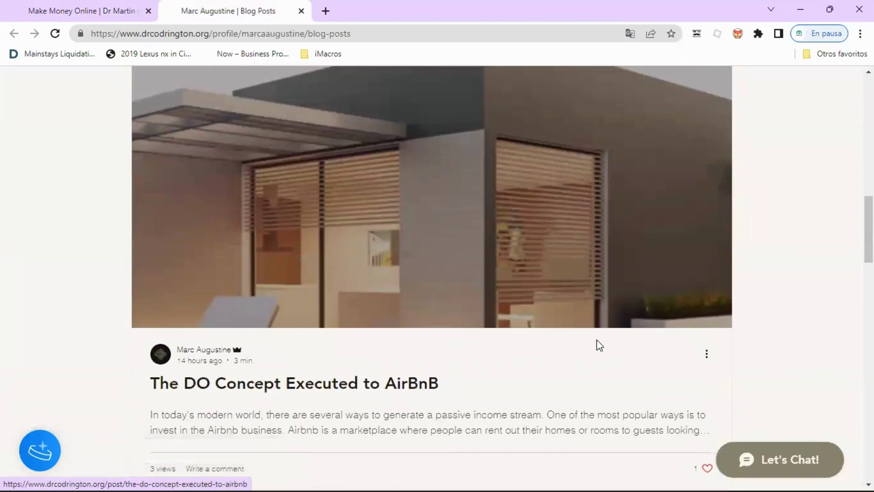
{"action": "scroll", "coordinate": [598, 345], "scroll_direction": "up", "scroll_amount": 3}
{"action": "scroll", "coordinate": [598, 344], "scroll_direction": "up", "scroll_amount": 1}
{"action": "scroll", "coordinate": [598, 345], "scroll_direction": "up", "scroll_amount": 5}
{"action": "scroll", "coordinate": [597, 345], "scroll_direction": "up", "scroll_amount": 3}
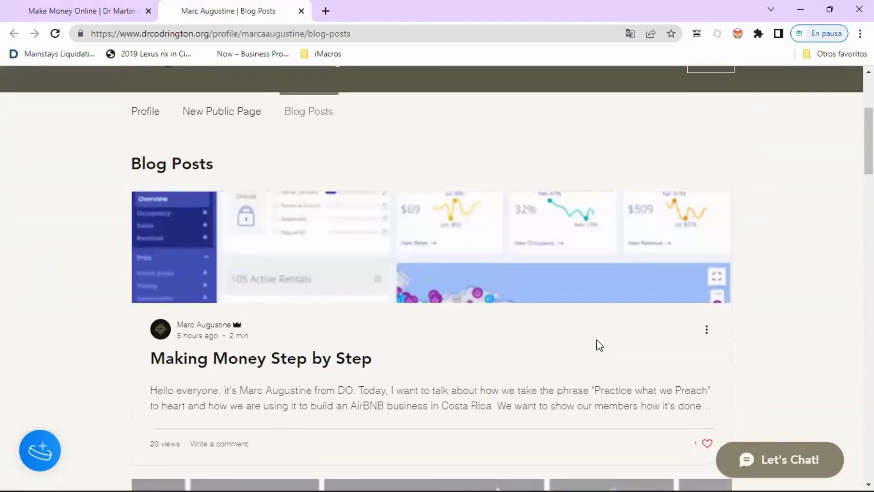
{"action": "scroll", "coordinate": [481, 317], "scroll_direction": "up", "scroll_amount": 4}
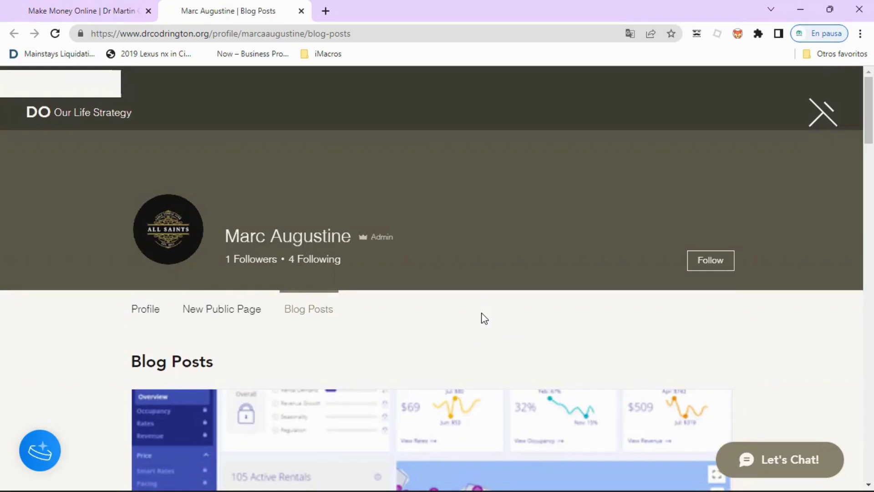
{"action": "scroll", "coordinate": [469, 206], "scroll_direction": "down", "scroll_amount": 4}
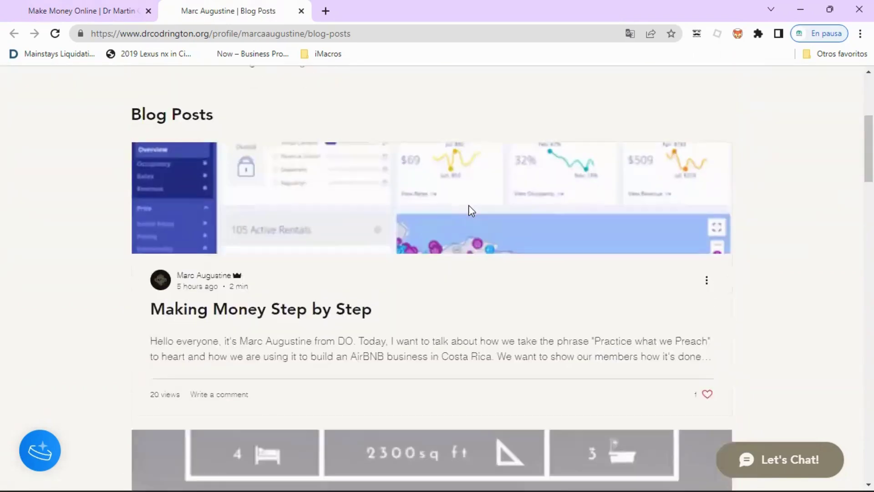
{"action": "scroll", "coordinate": [469, 204], "scroll_direction": "down", "scroll_amount": 3}
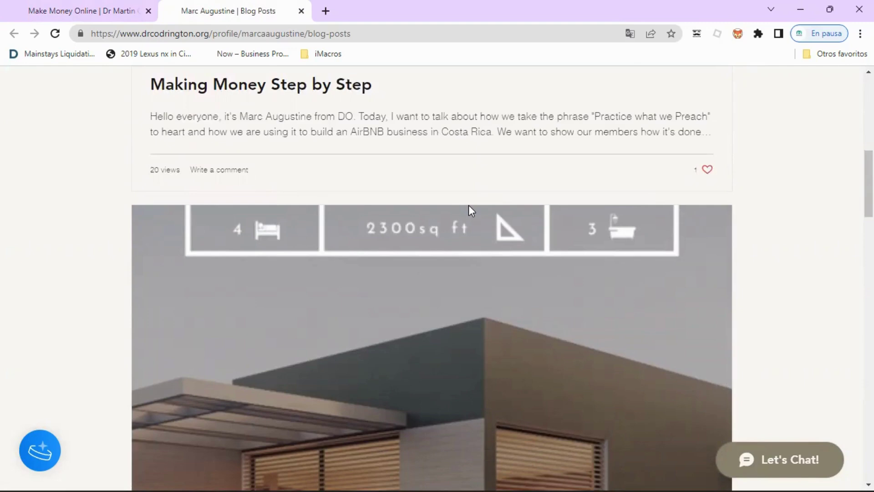
{"action": "scroll", "coordinate": [469, 205], "scroll_direction": "up", "scroll_amount": 5}
{"action": "scroll", "coordinate": [468, 205], "scroll_direction": "up", "scroll_amount": 5}
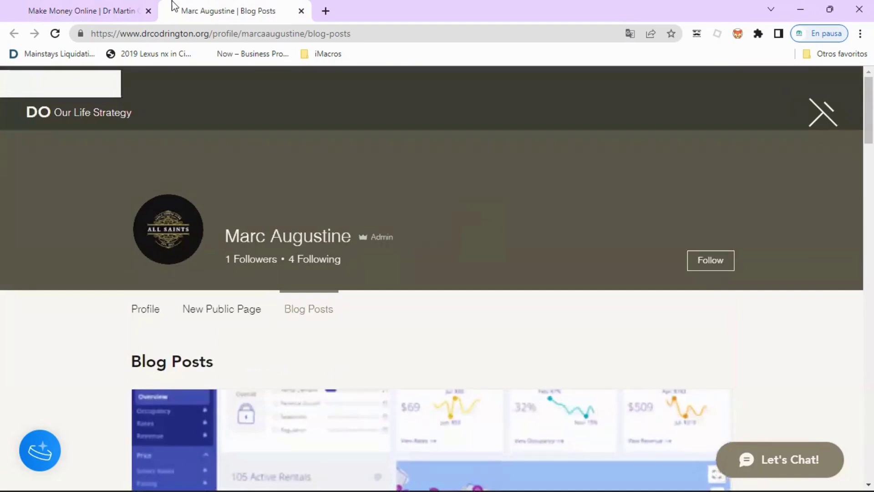
Switch to the 'Make Money Online | Dr Martin...' tab showing the drcodrington.org homepage.
{"action": "left_click", "coordinate": [83, 11]}
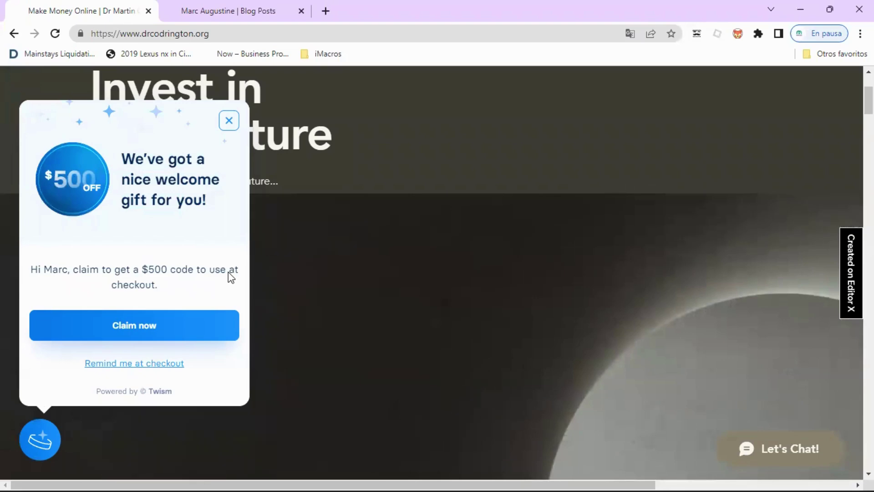
{"action": "scroll", "coordinate": [562, 265], "scroll_direction": "up", "scroll_amount": 3}
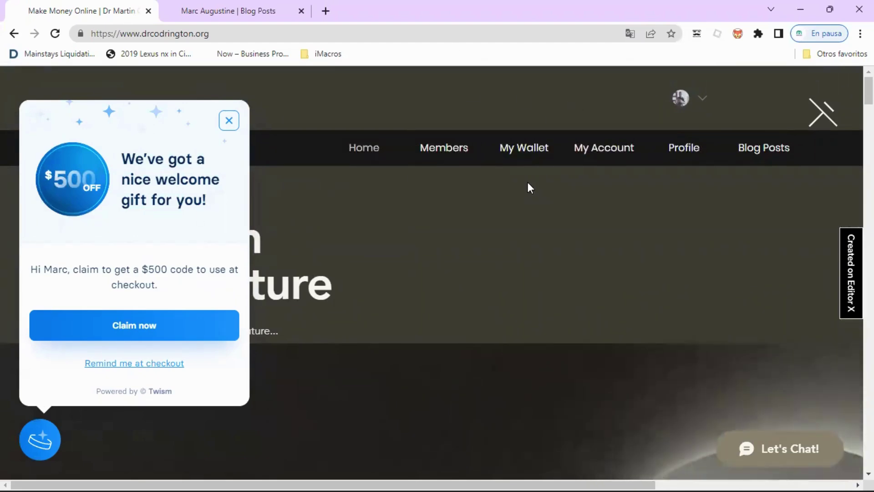
{"action": "scroll", "coordinate": [528, 180], "scroll_direction": "down", "scroll_amount": 3}
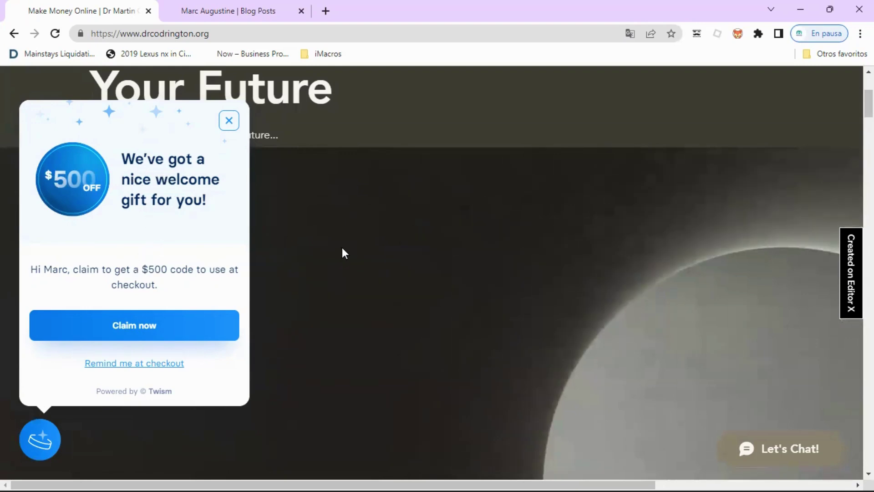
{"action": "scroll", "coordinate": [342, 247], "scroll_direction": "up", "scroll_amount": 3}
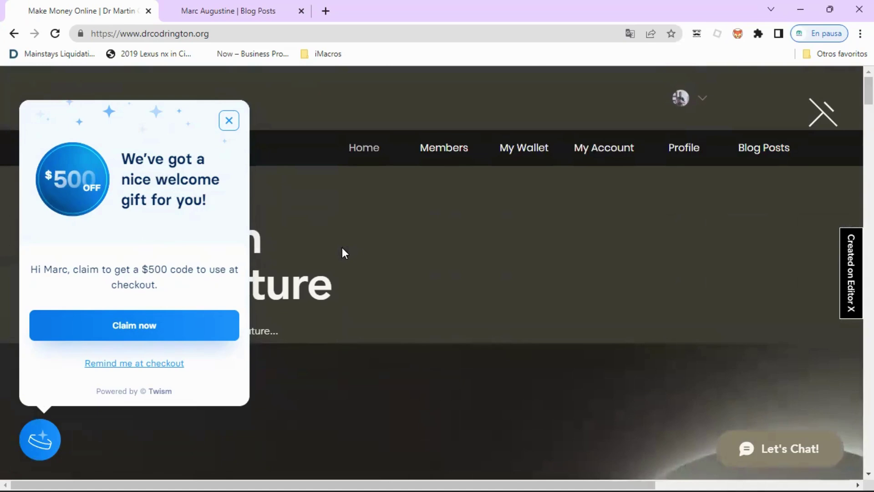